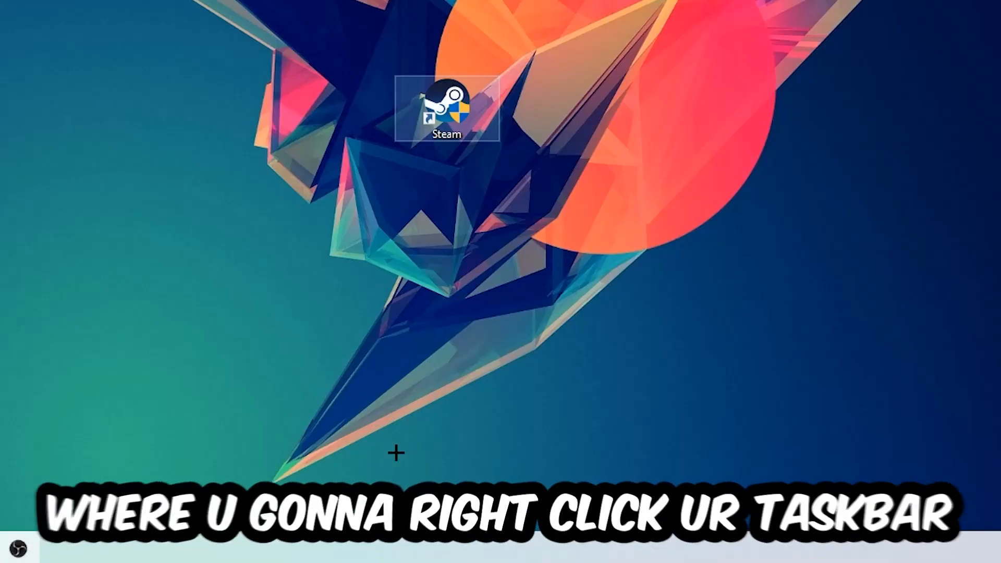
Launch Task Manager from the taskbar and maximize it to show the full process list
right_click(422, 552)
left_click(468, 465)
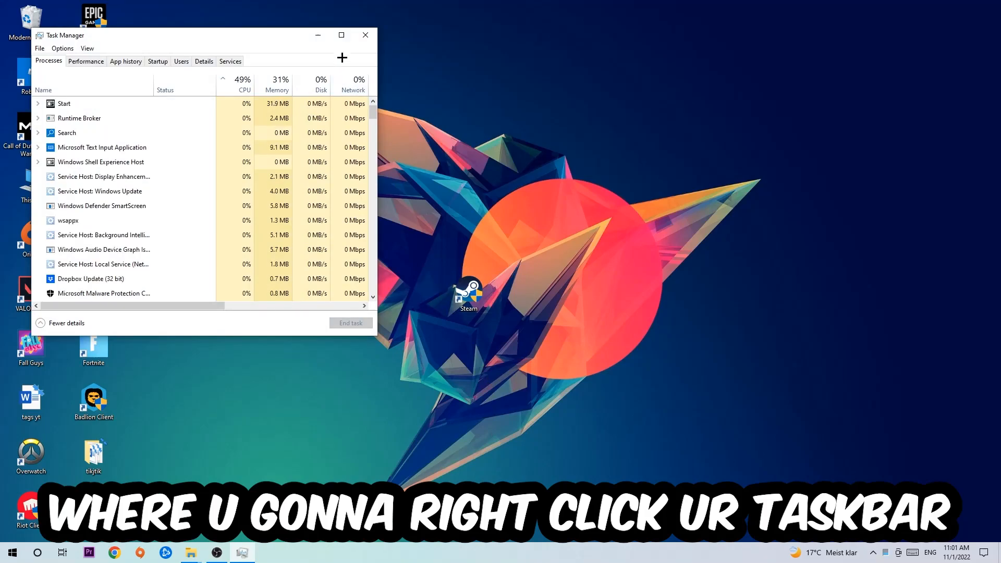
double_click(342, 41)
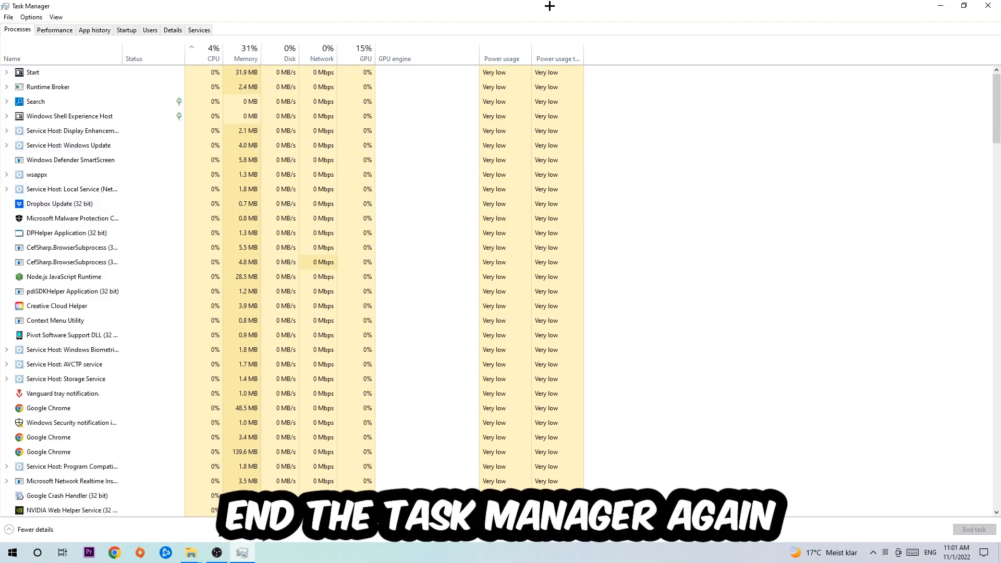
Close Task Manager and reach Display settings from the desktop's right-click menu
left_click(987, 6)
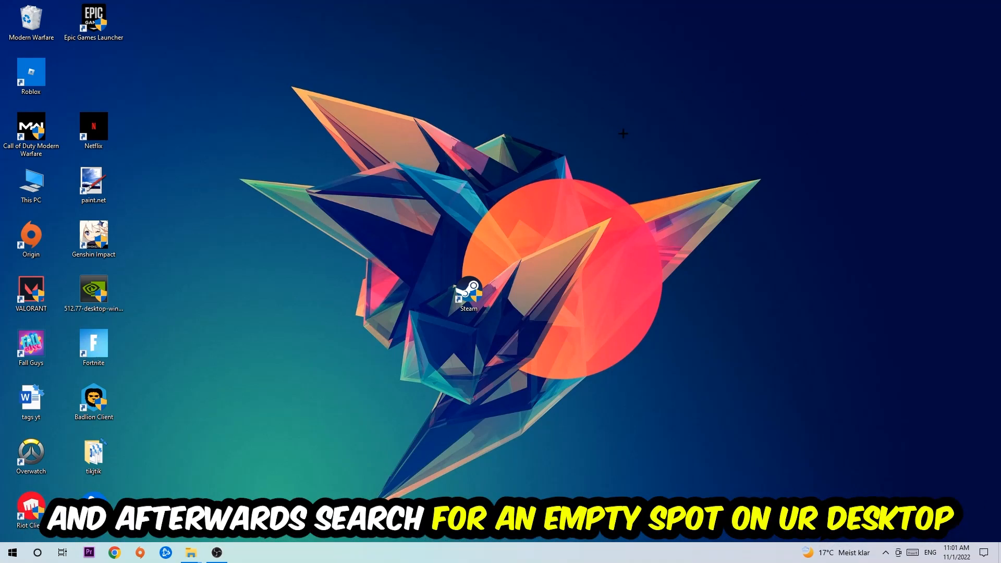
right_click(623, 133)
mouse_move(430, 113)
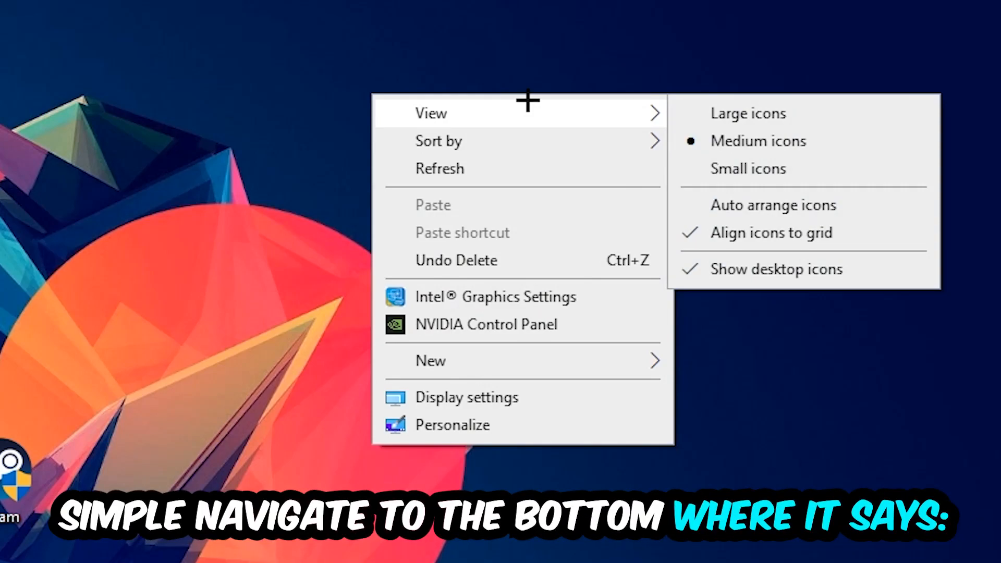
left_click(507, 394)
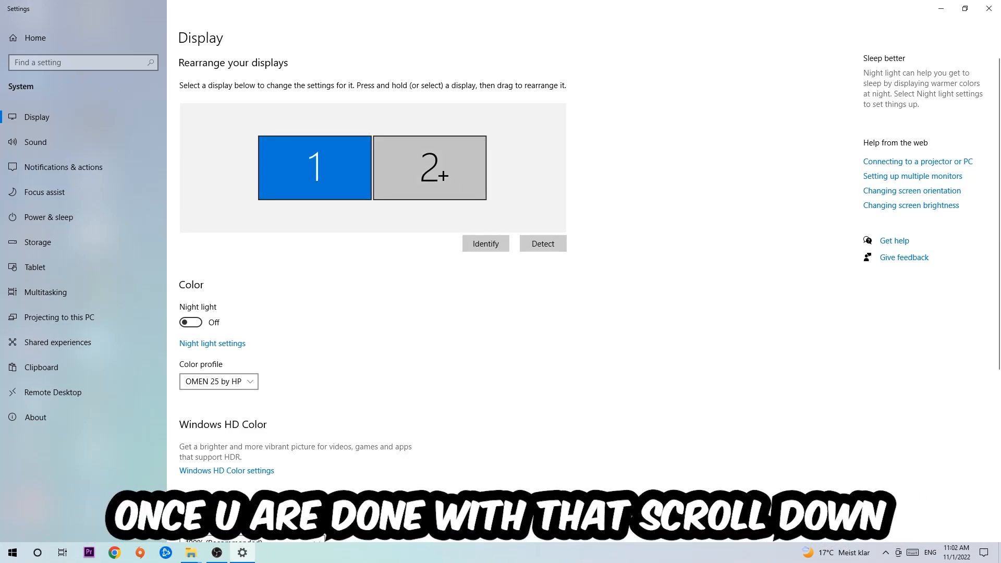
scroll(443, 176, "down", 3)
scroll(443, 175, "down", 1)
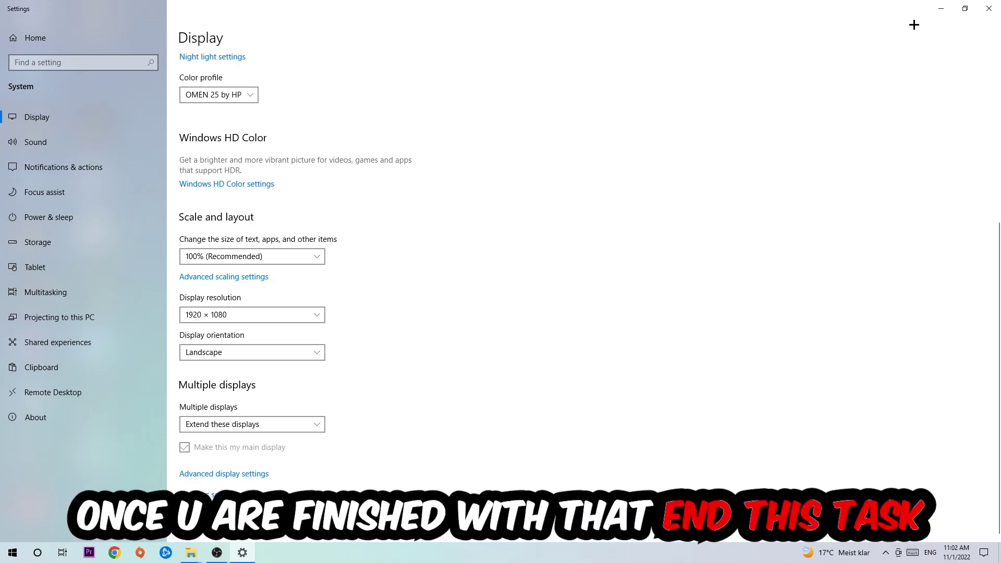
Close Display settings and reach Update & Security via Start > Settings to check Windows Update
left_click(988, 8)
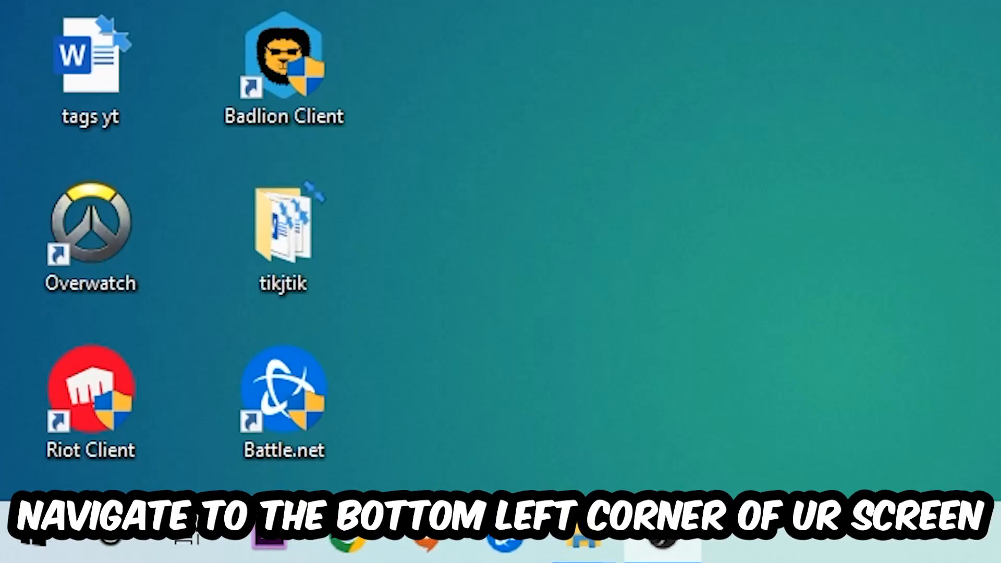
left_click(34, 536)
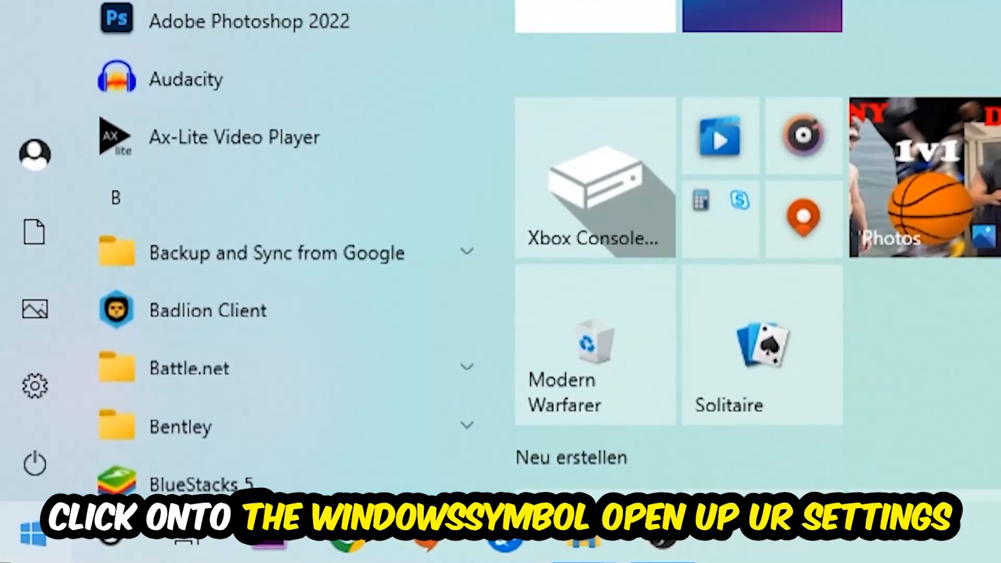
left_click(11, 386)
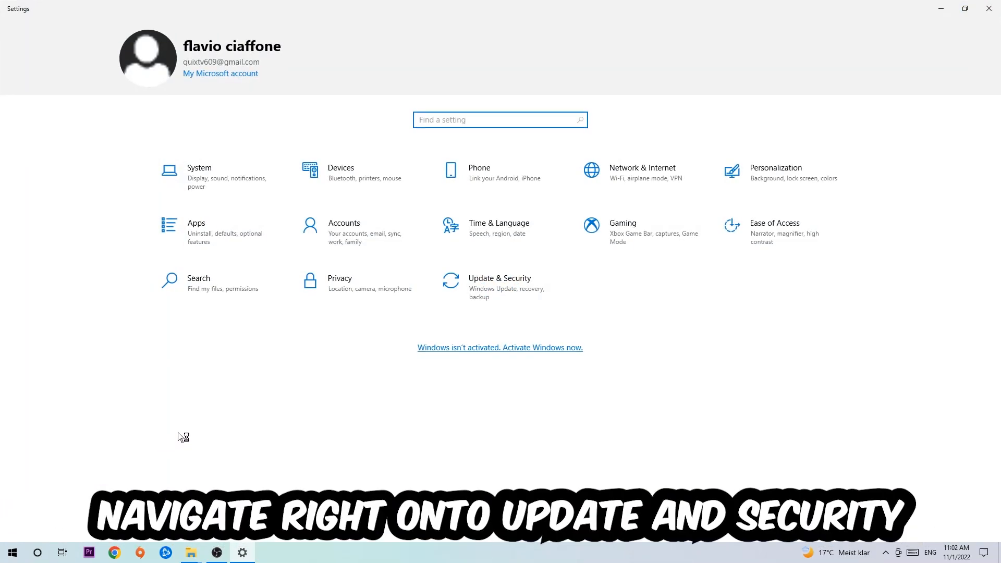
left_click(458, 289)
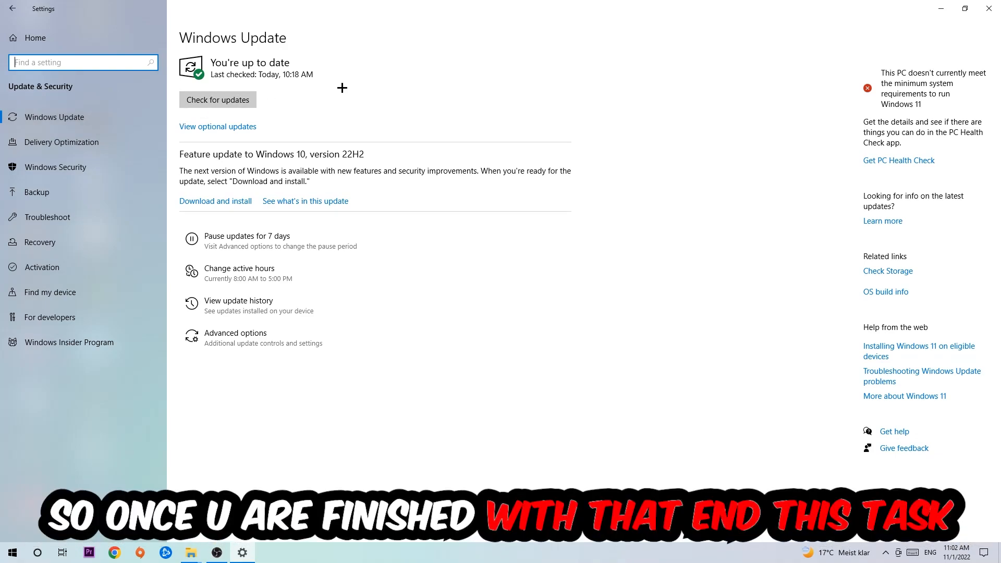
Close Settings and drag the NVIDIA driver installer to the desktop centre above Steam
left_click(988, 8)
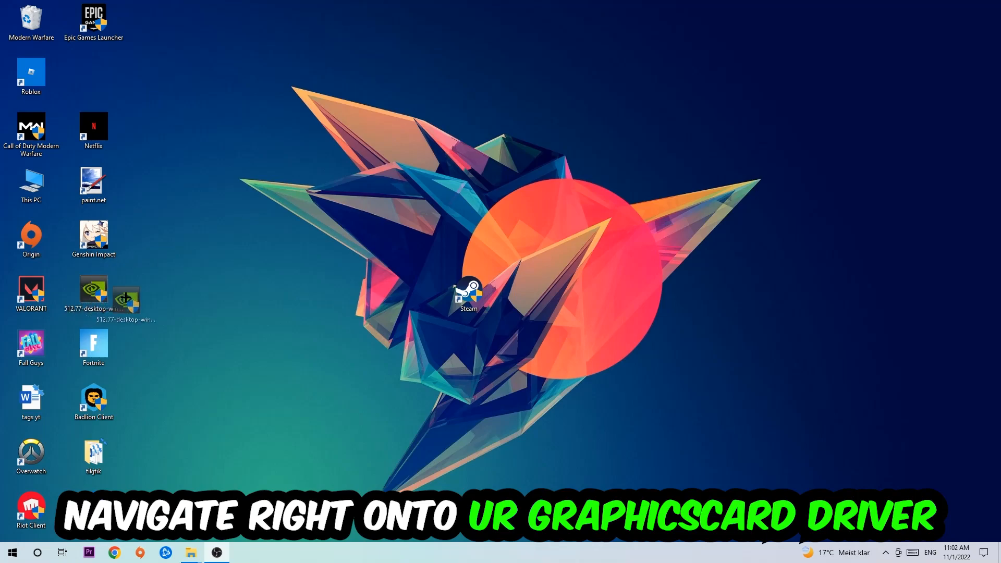
mouse_move(94, 293)
left_mouse_down()
mouse_move(407, 184)
mouse_move(524, 166)
mouse_move(416, 120)
left_mouse_up()
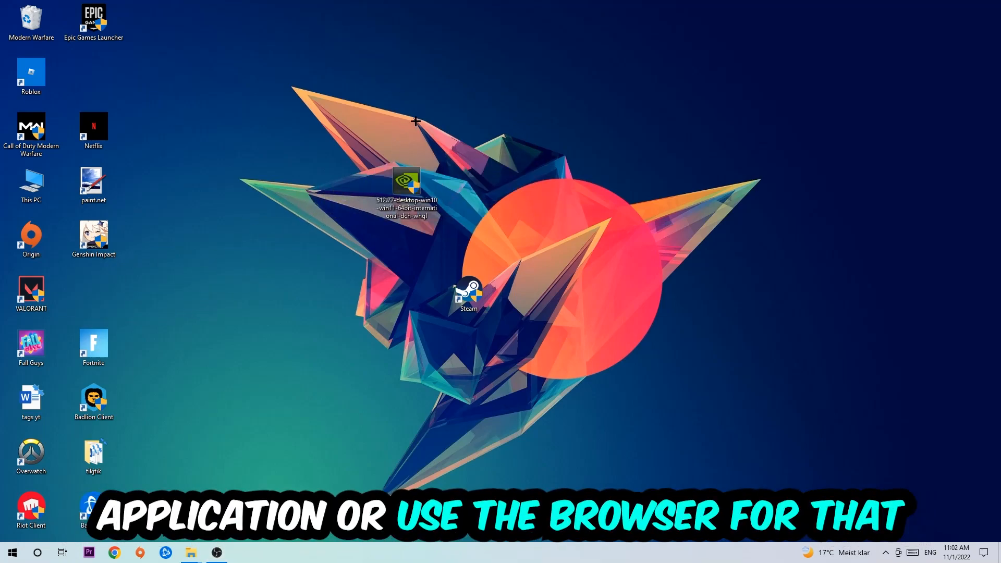